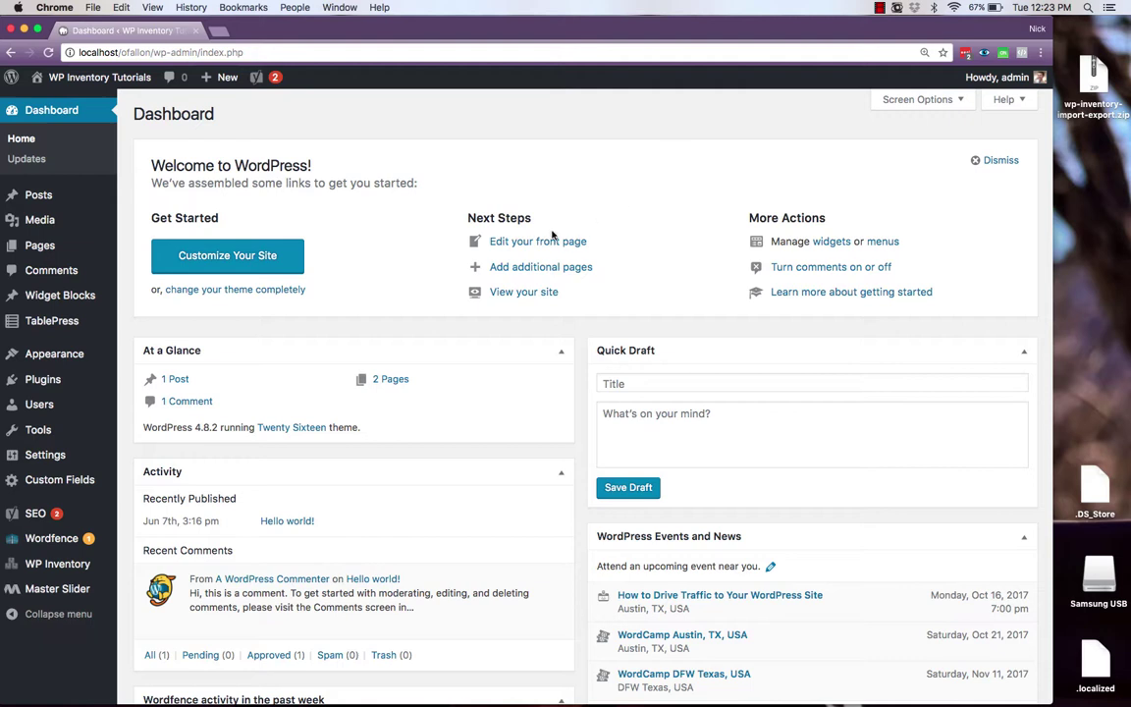
- Install the WordPress plugin from the desktop file wp-inventory-import-export.zip and activate it
left_click(60, 386)
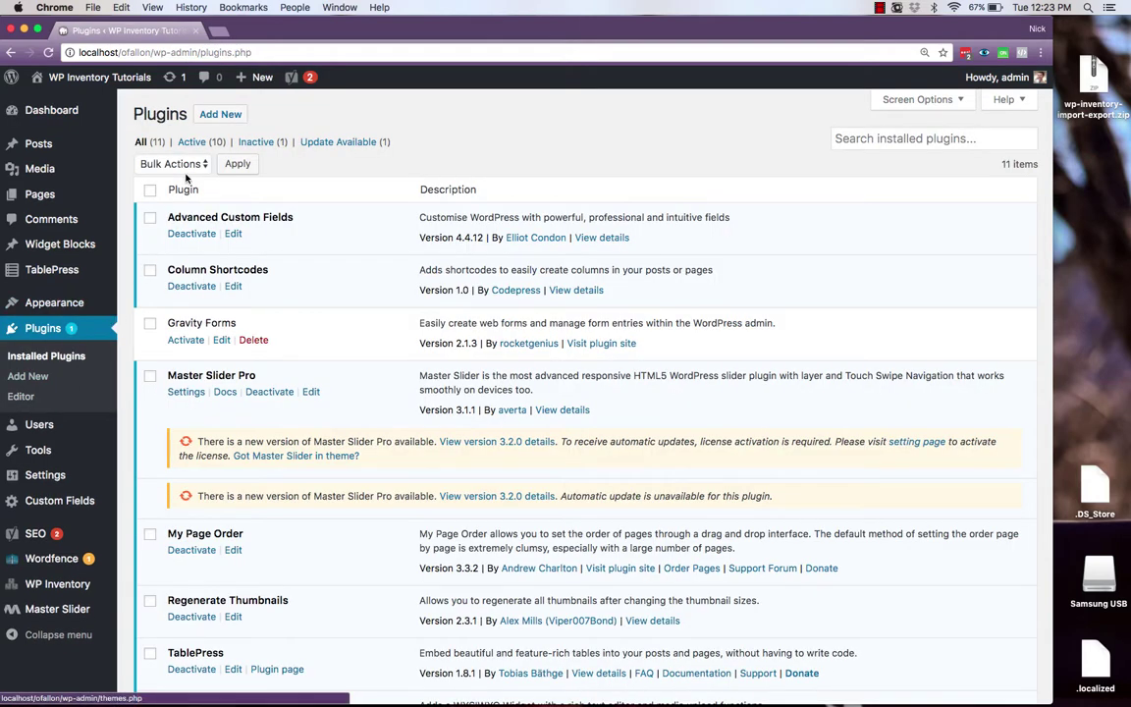
left_click(222, 116)
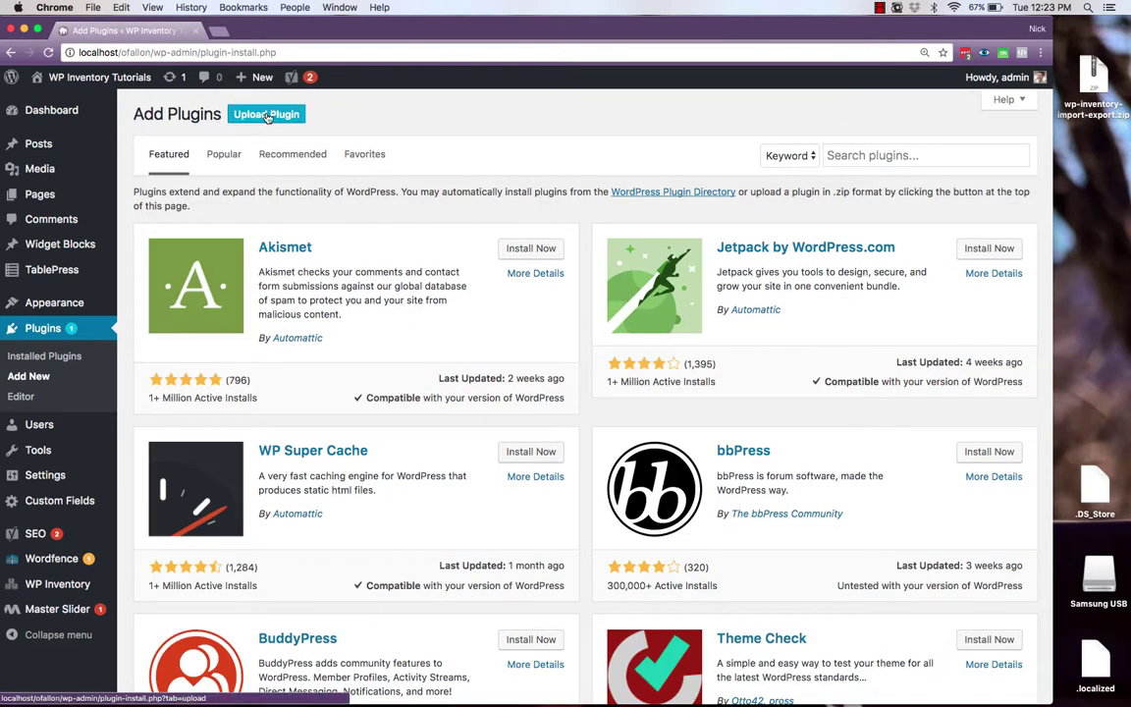
left_click(267, 115)
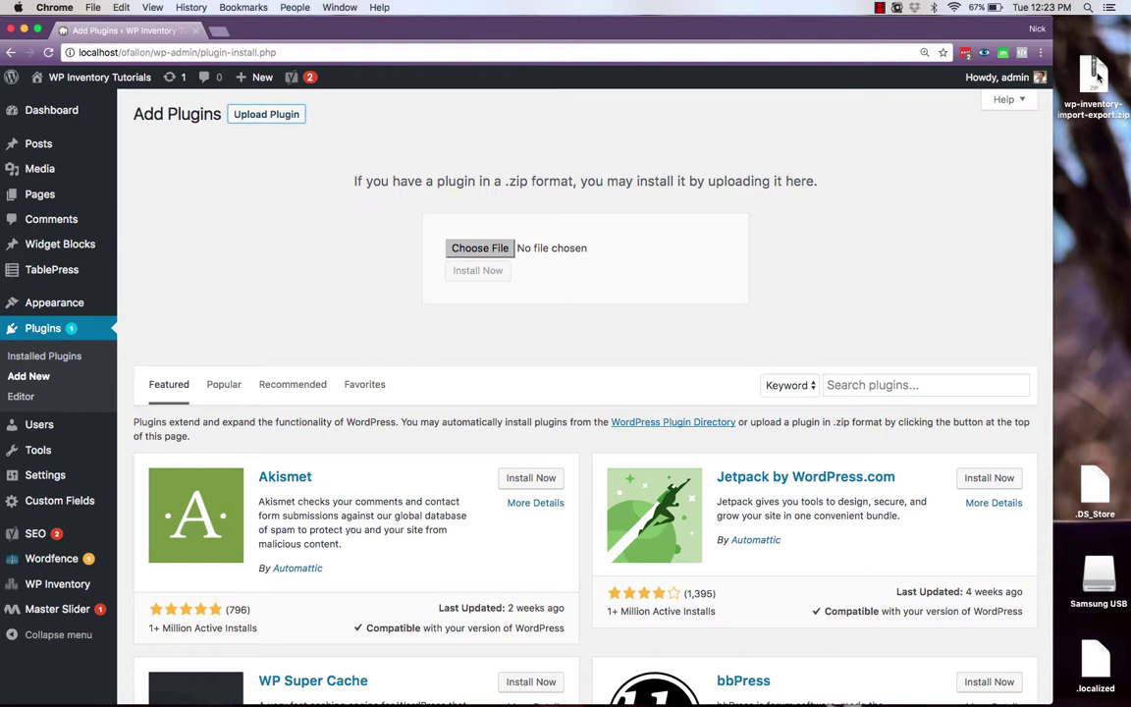
left_click_drag(1099, 77, 481, 253)
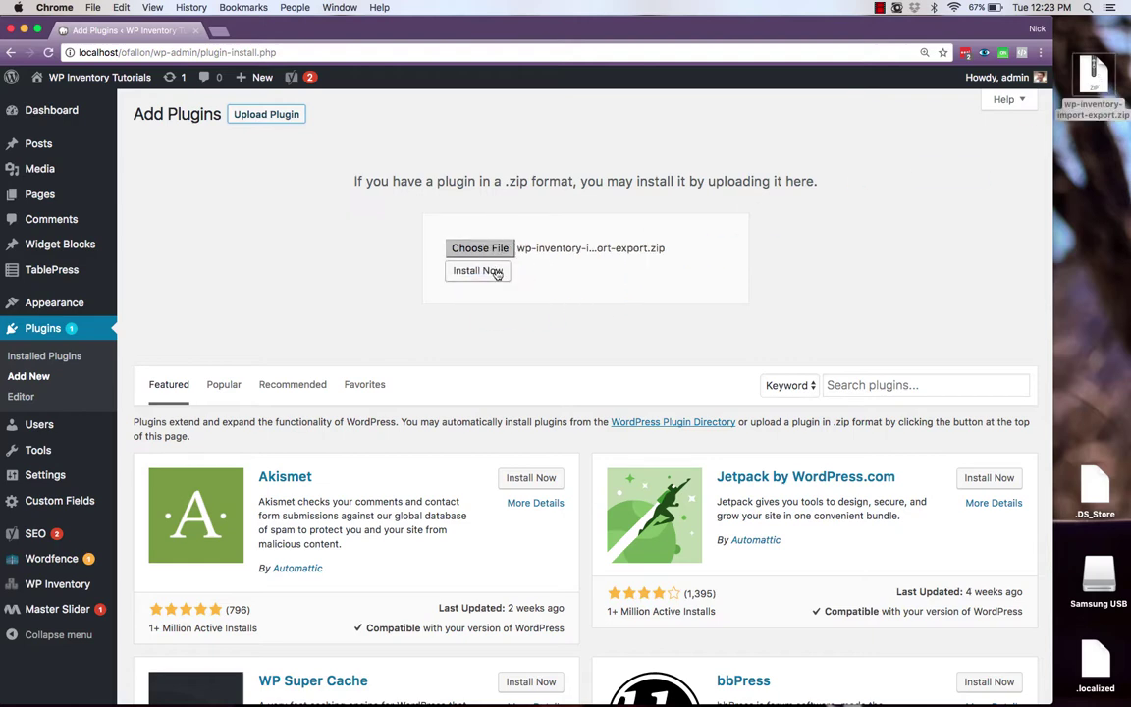
left_click(477, 271)
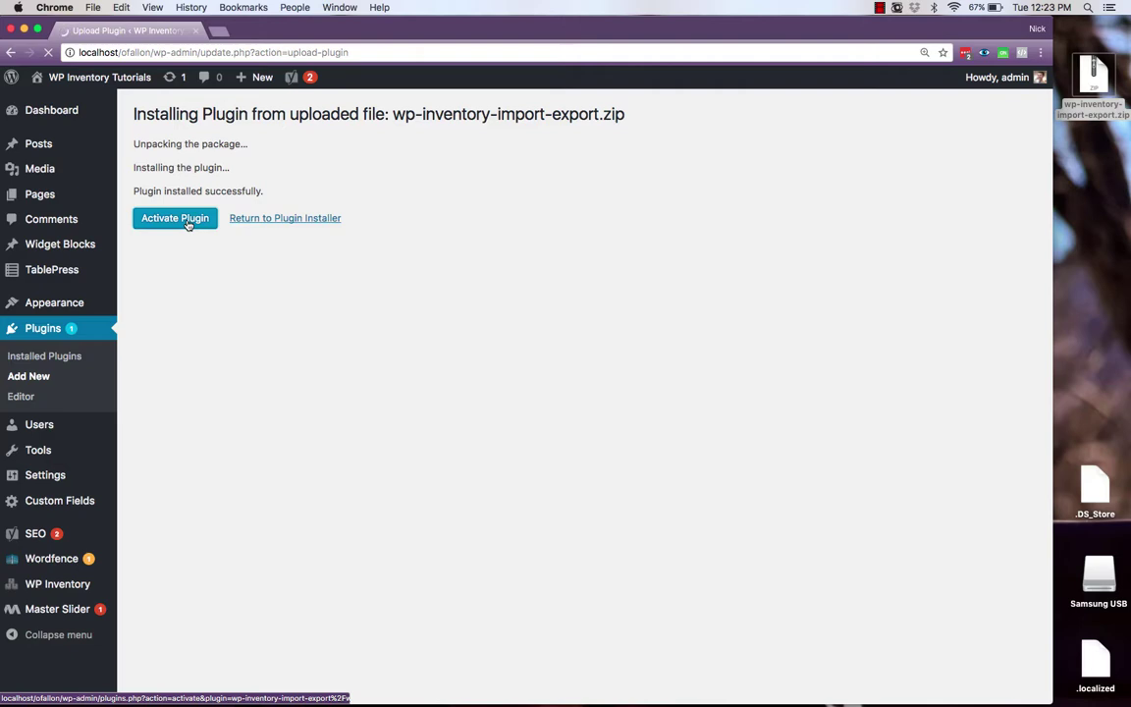
left_click(184, 219)
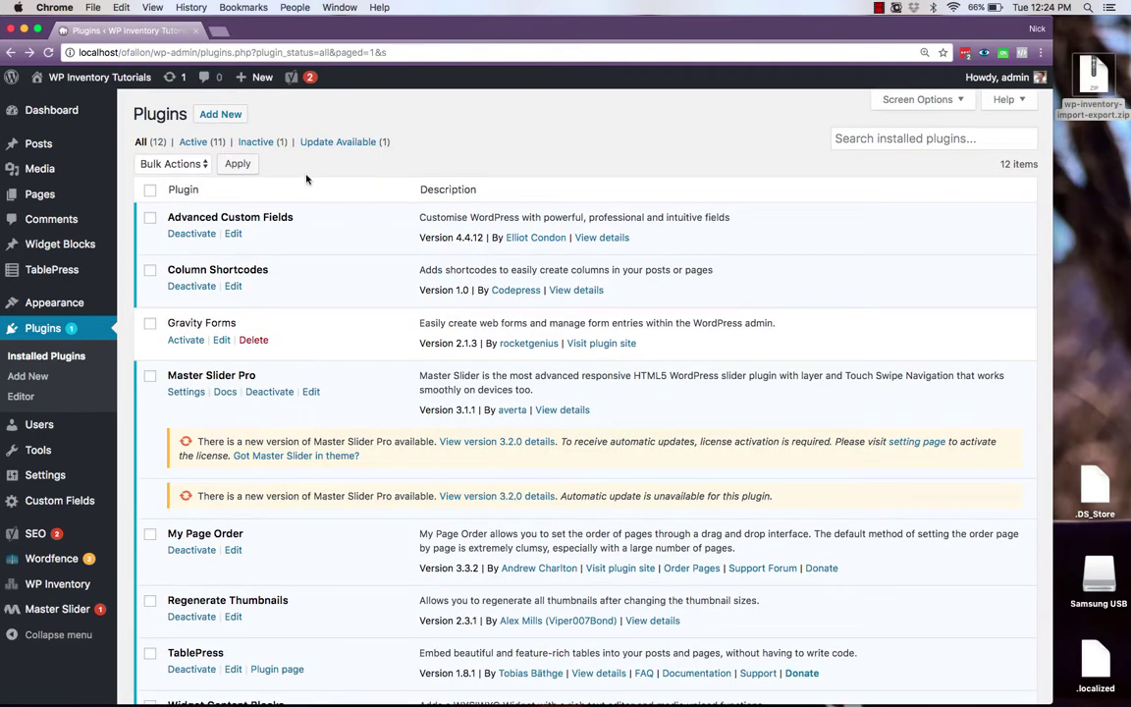
- Review the WP Inventory license keys and the minimum role settings for importing and exporting items
mouse_move(88, 585)
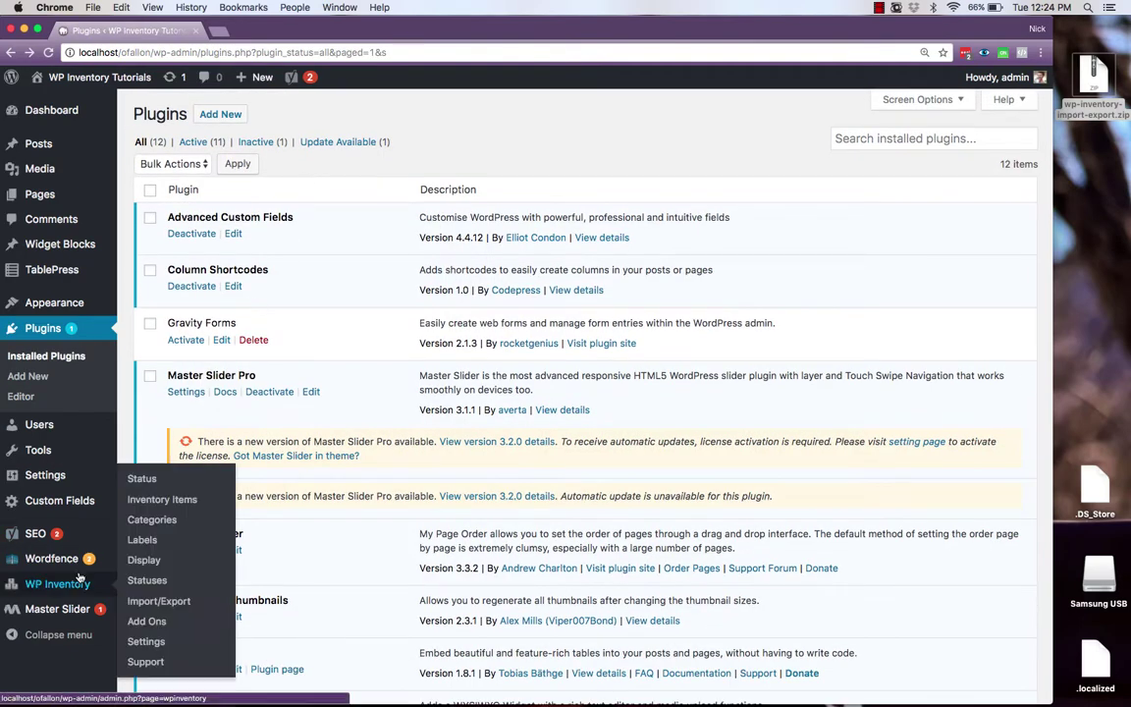
left_click(145, 642)
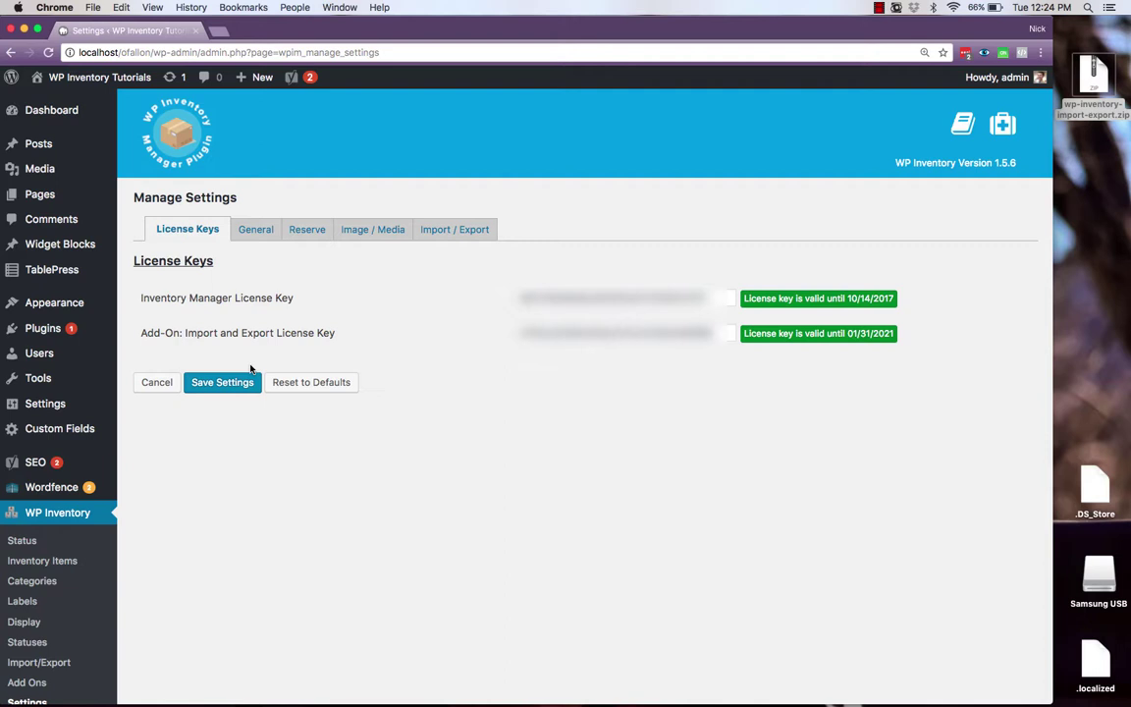
left_click(450, 232)
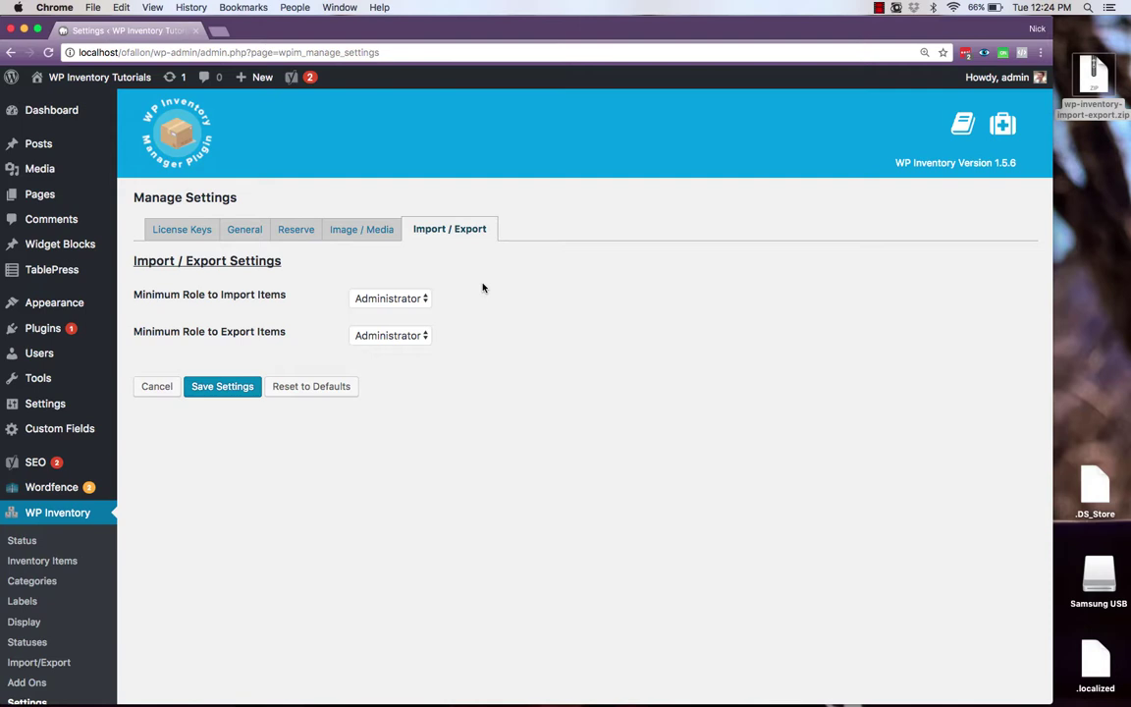
- Open the inventory import form of the WP Inventory Import/Export add-on
scroll(483, 288, "down", 2)
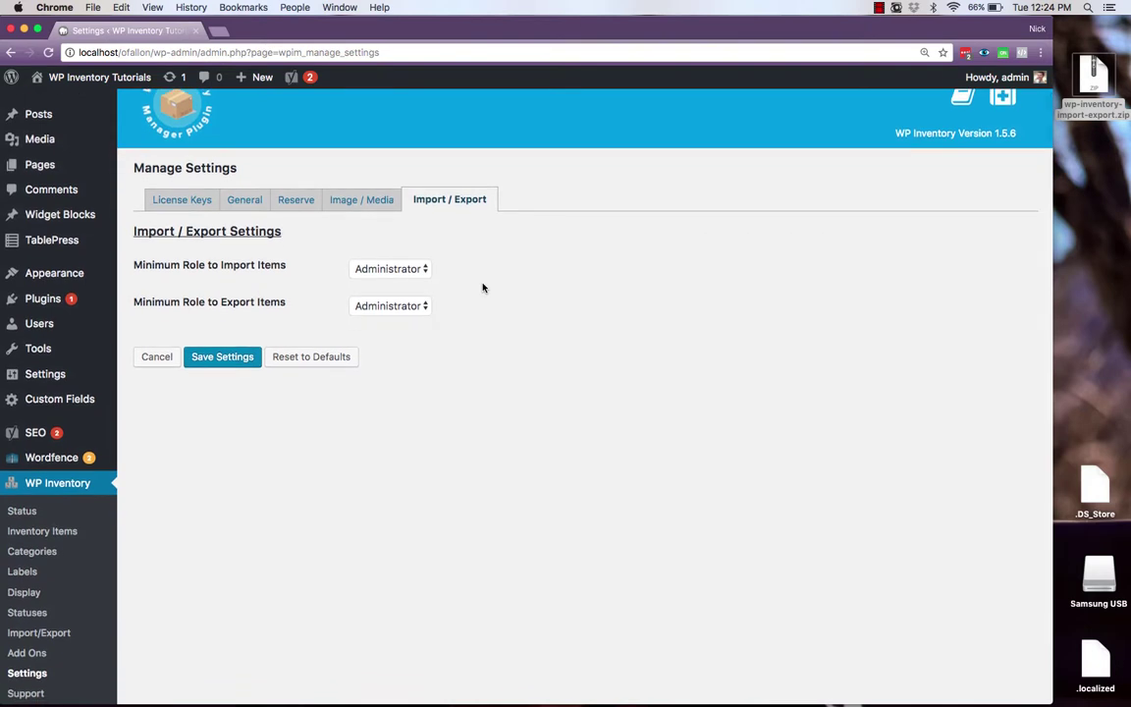
left_click(68, 637)
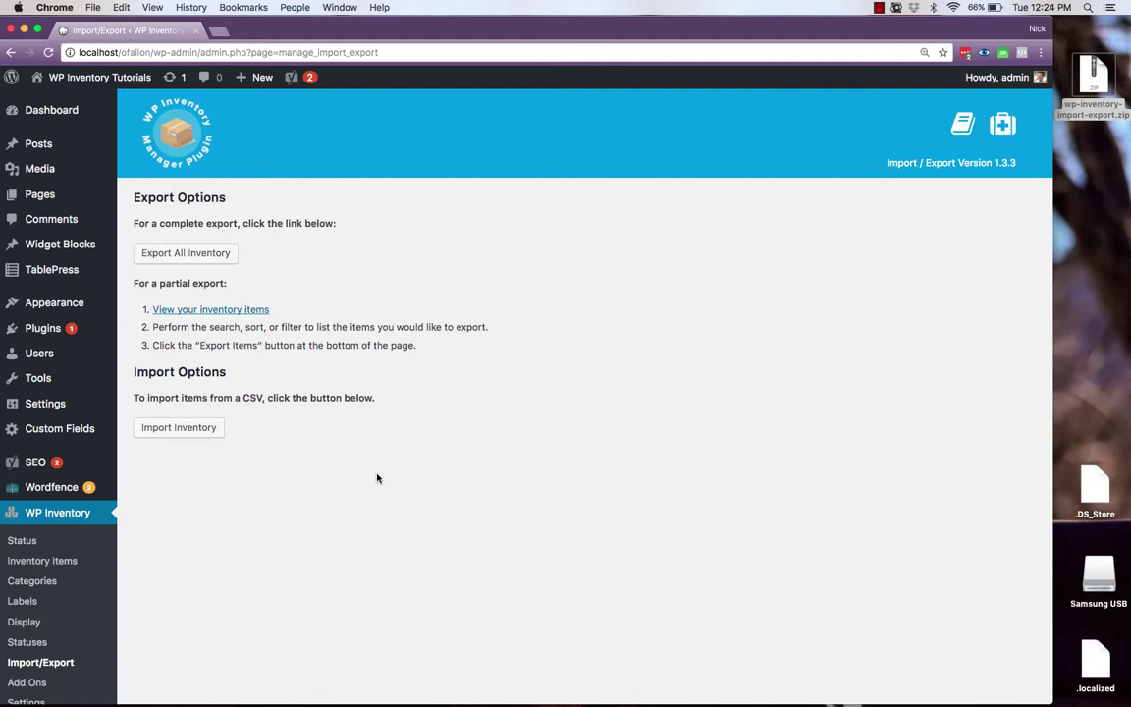
left_click(212, 428)
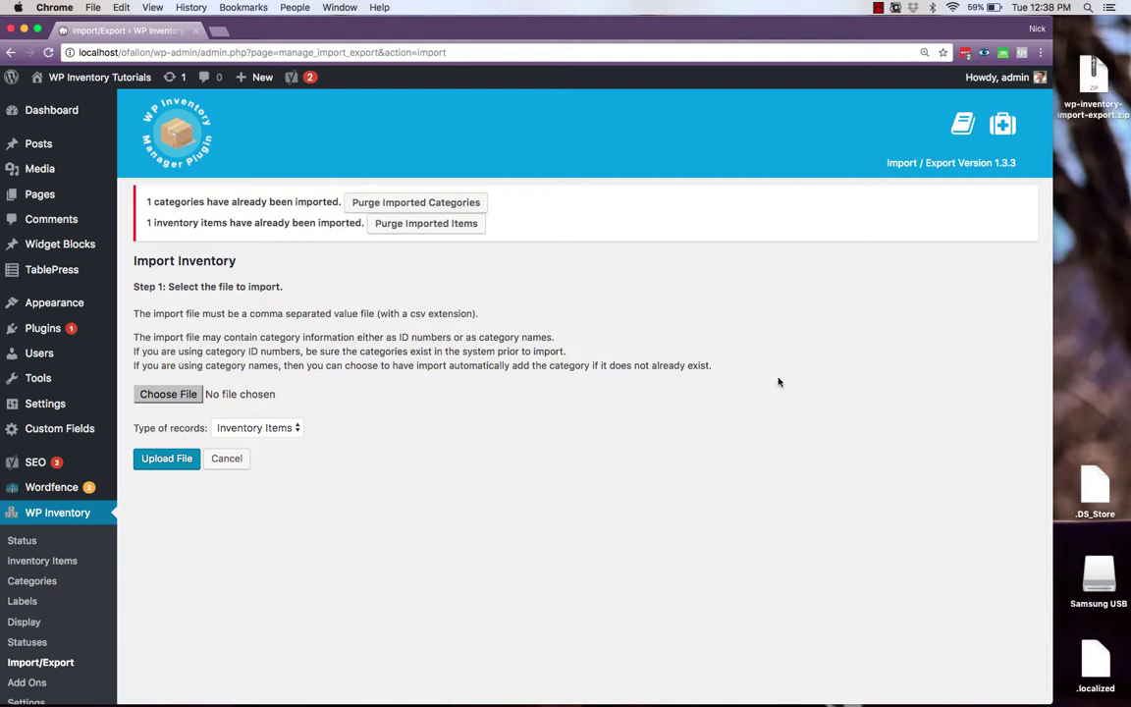
- Switch to Excel and save the product sheet to the Desktop as the comma separated values file Product Import Example 2
key("super+Tab")
key("super+Tab")
key("super+Tab")
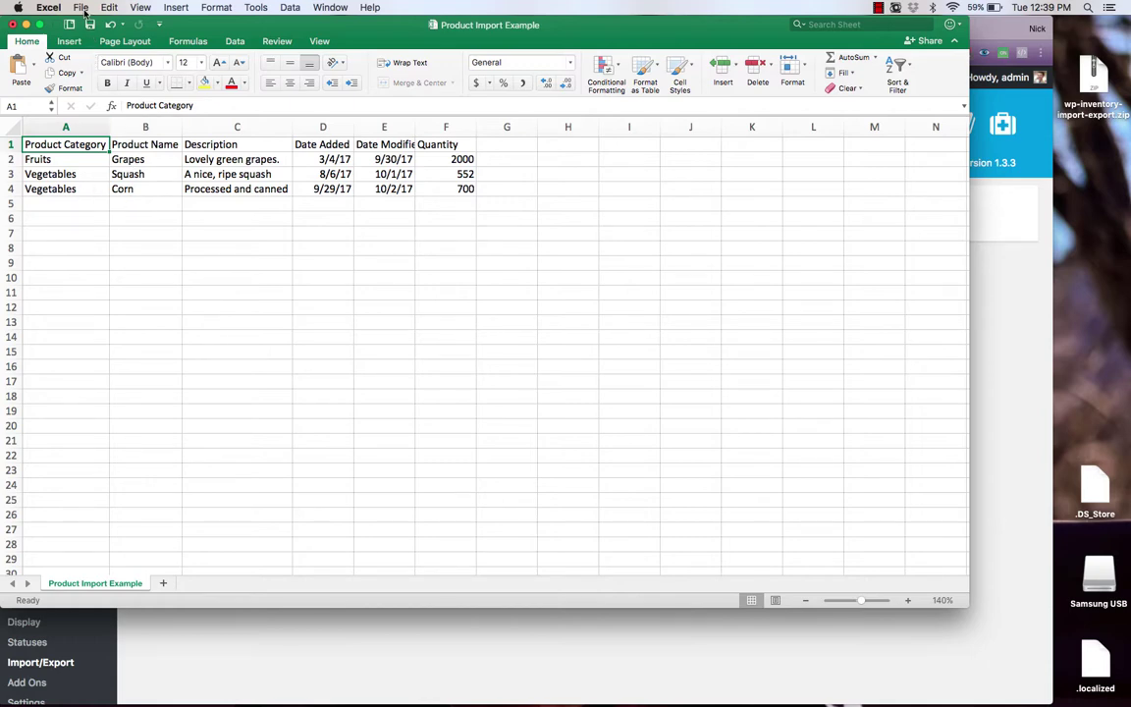
left_click(81, 8)
left_click(116, 108)
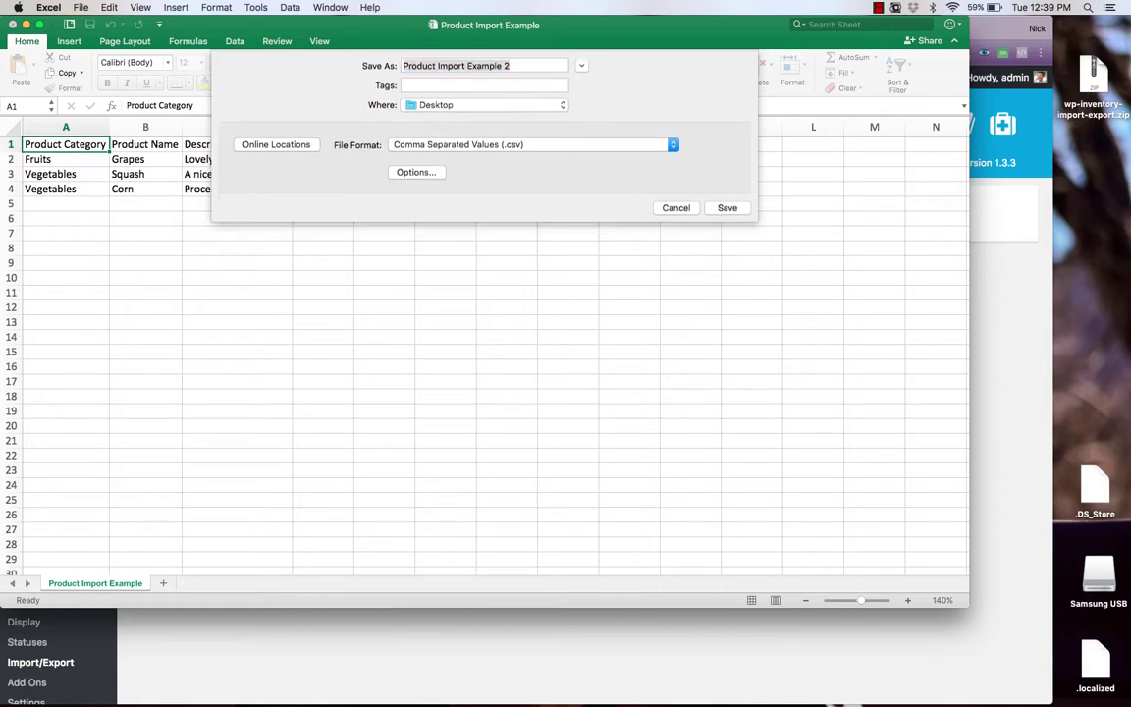
key("Return")
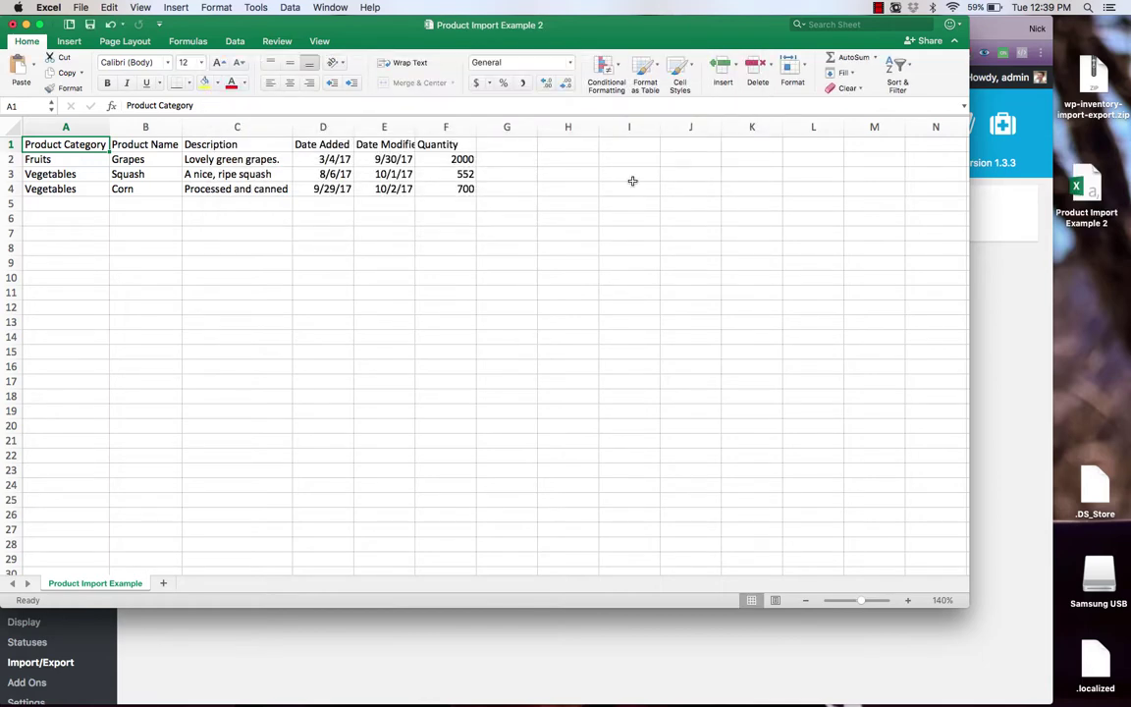
- Back in the browser, upload Product Import Example 2.csv from the desktop as inventory item records
left_click(1002, 310)
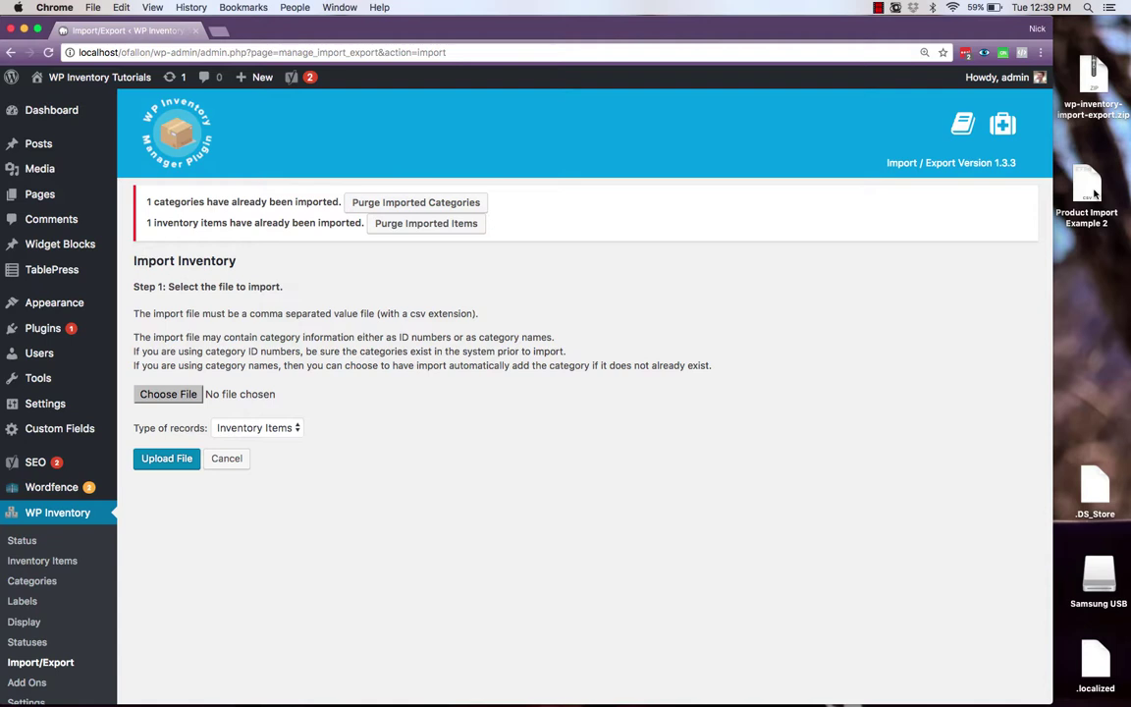
left_click_drag(1095, 194, 210, 395)
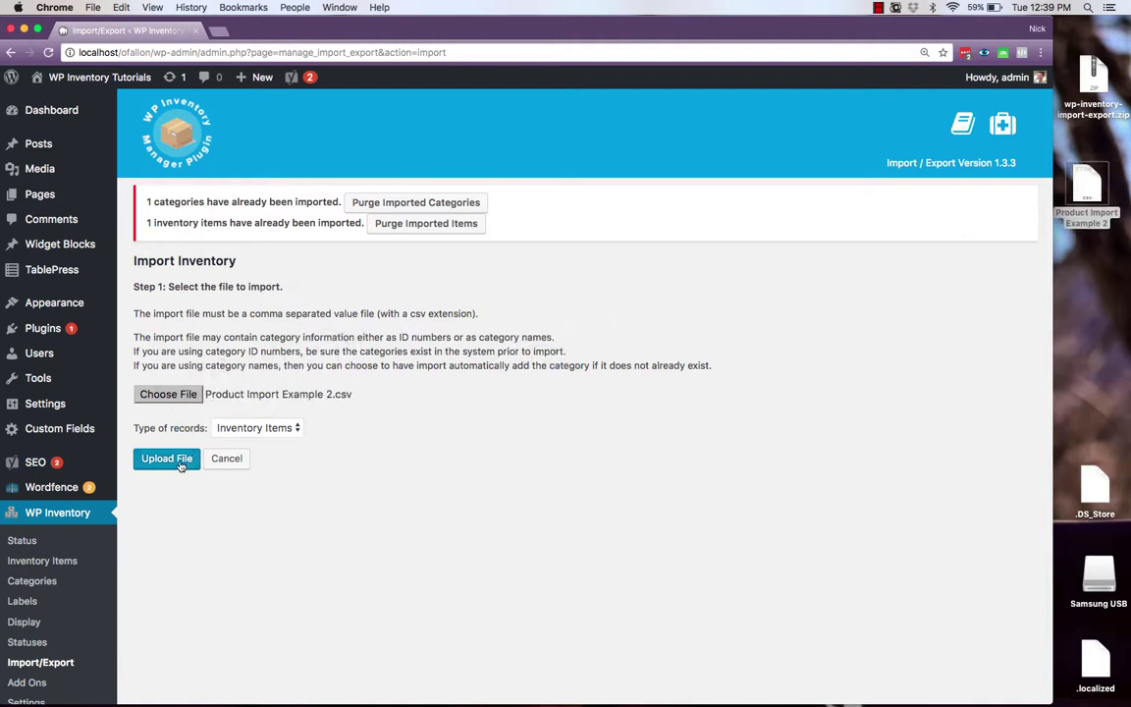
left_click(167, 458)
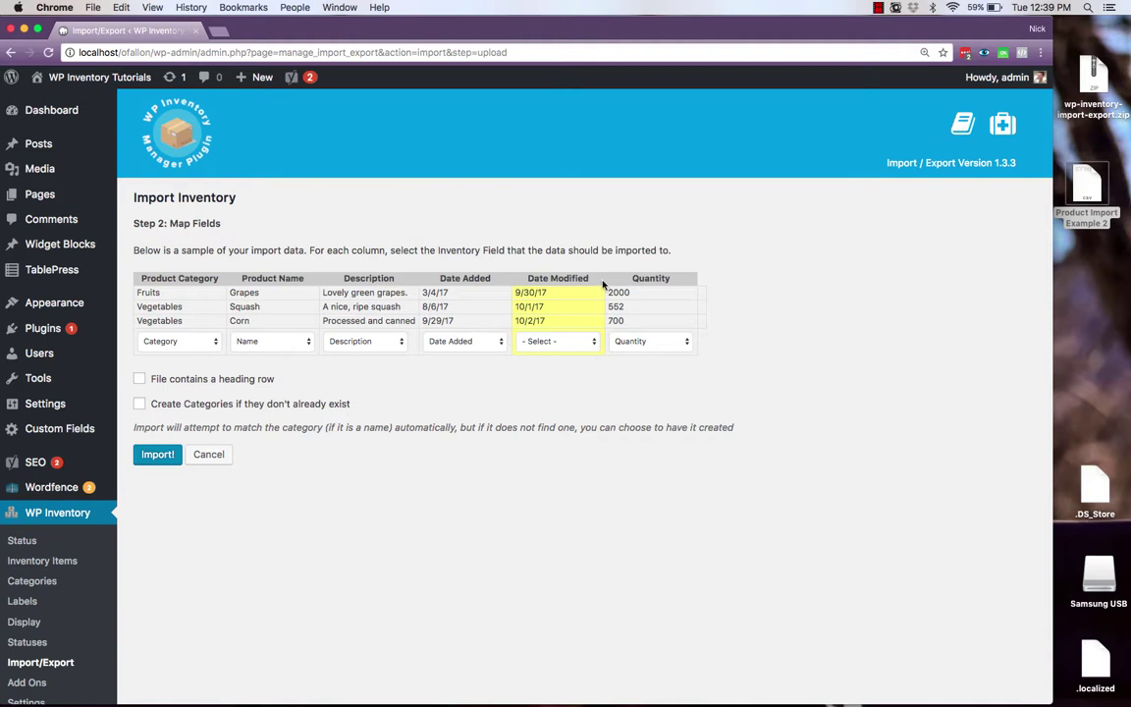
- Map the Date Modified column to Date Updated, mark the file as containing a heading row, and run the import
left_click(580, 346)
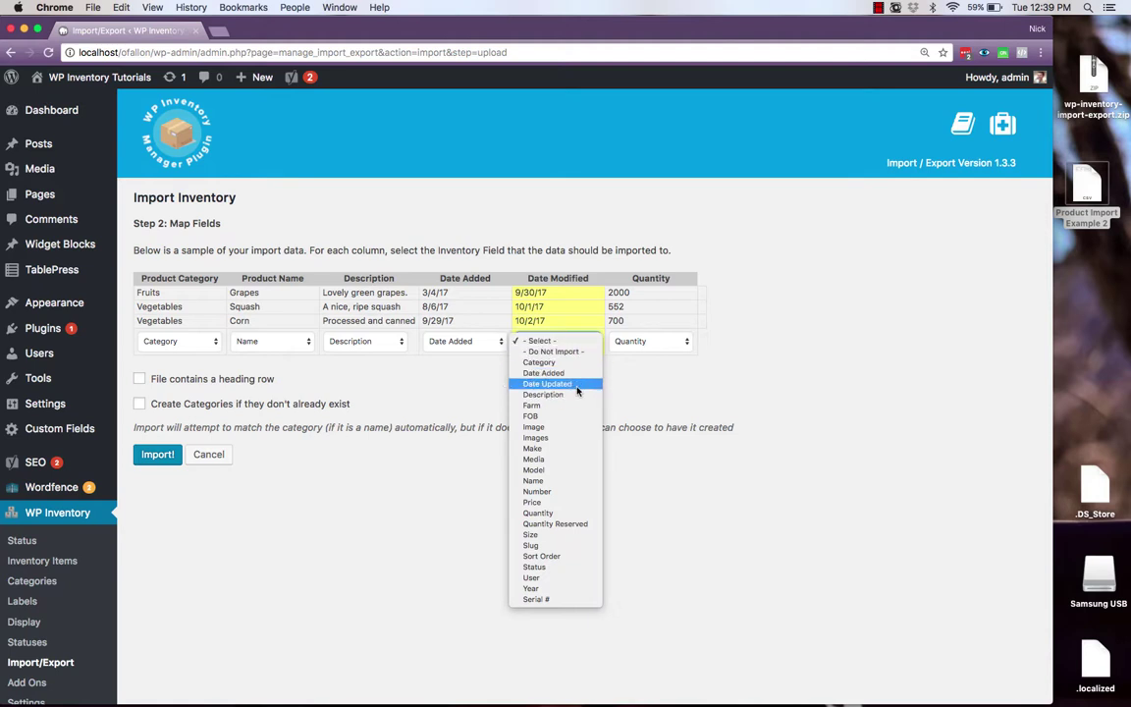
left_click(577, 385)
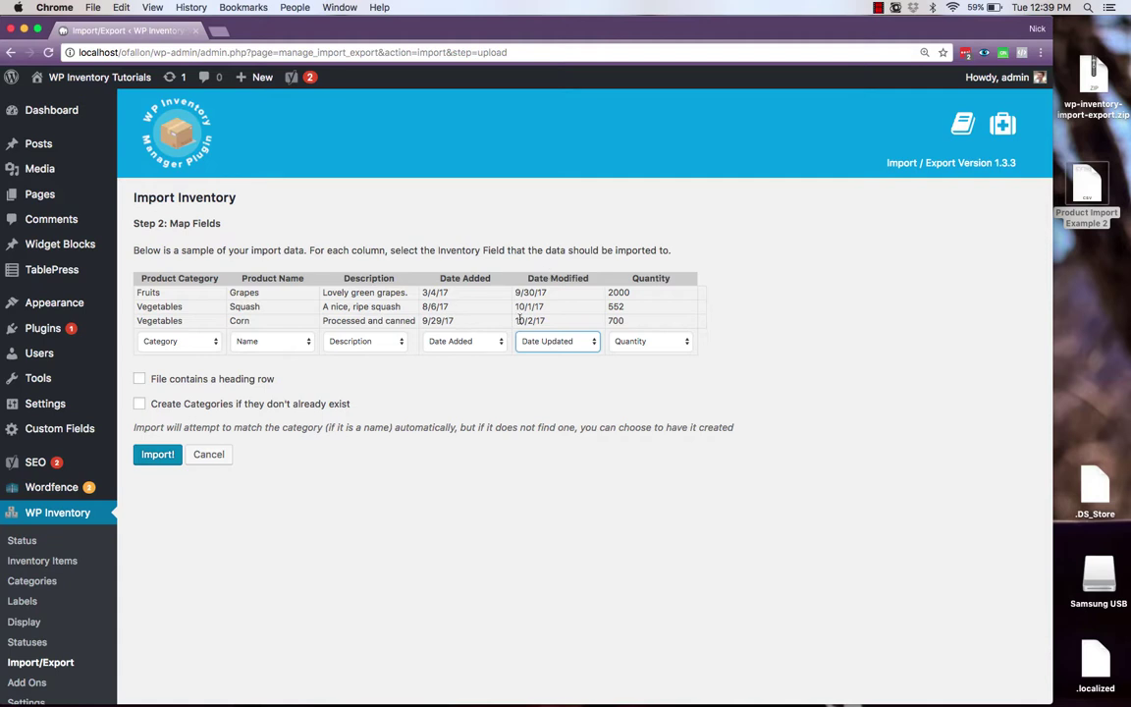
left_click(221, 379)
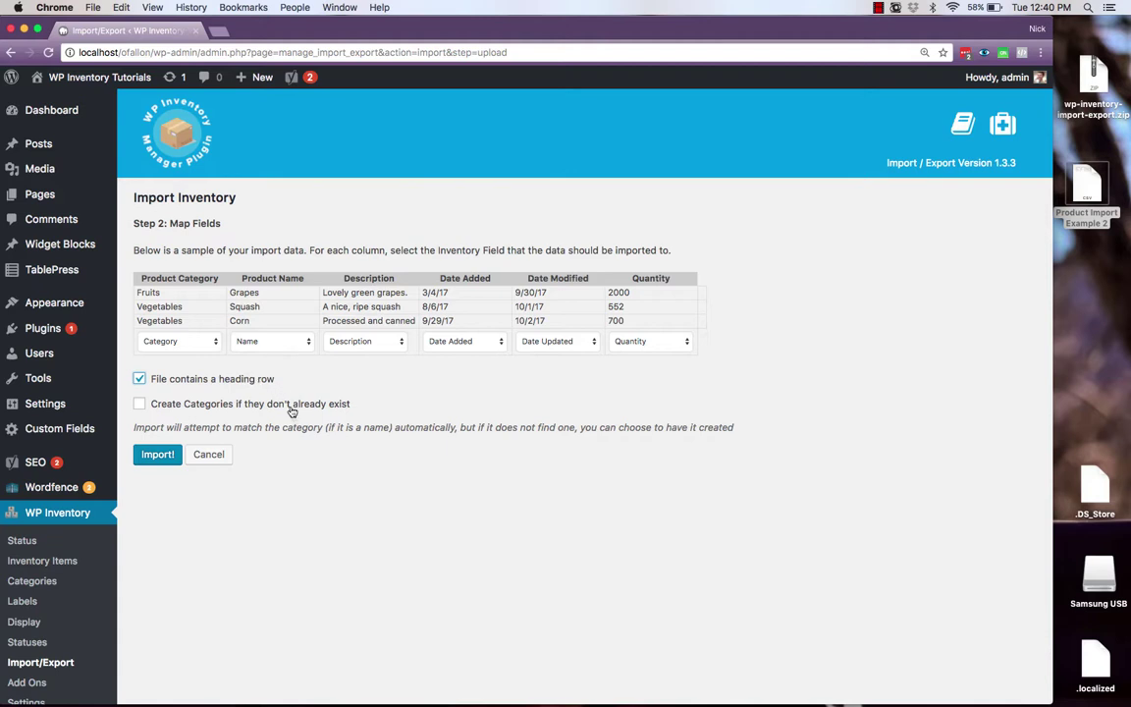
left_click(160, 456)
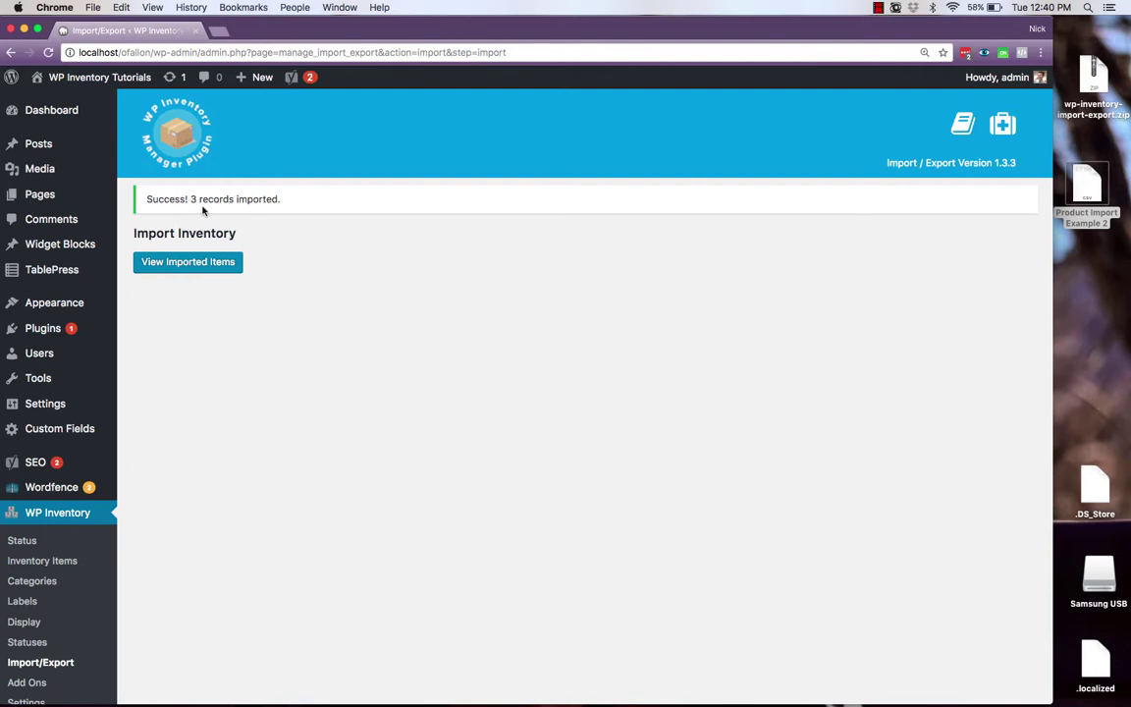
- Open the imported Grapes item, add the green grapes picture download.jpg from the media library, and save the item
left_click(201, 268)
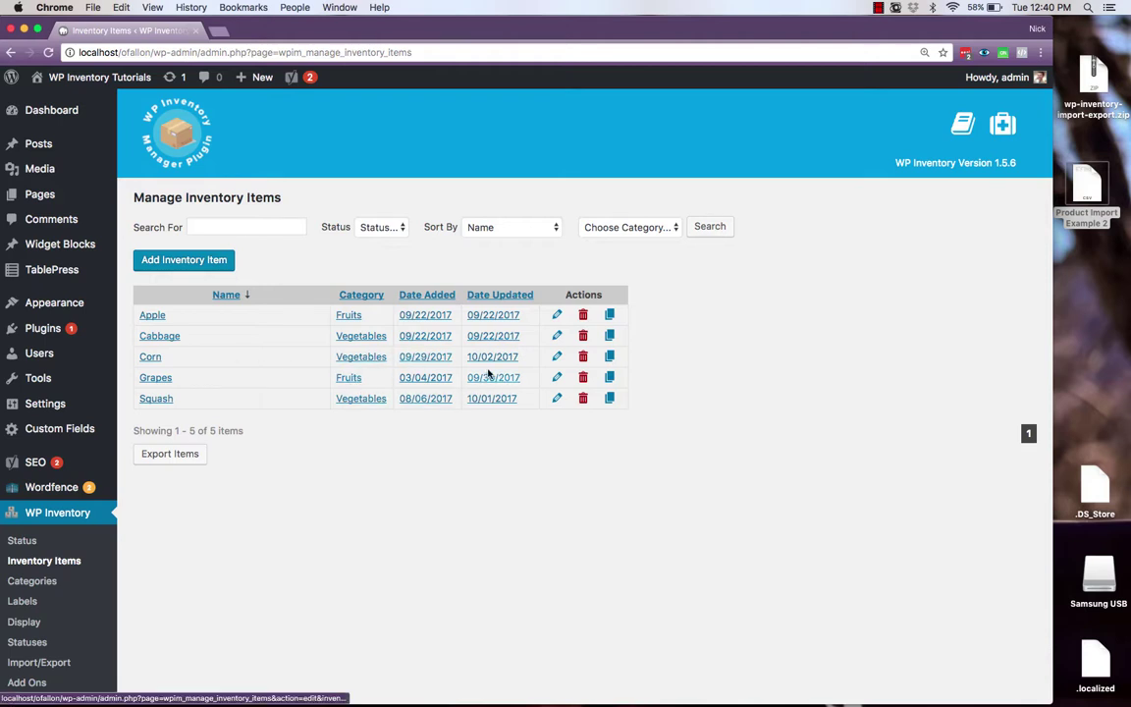
left_click(157, 379)
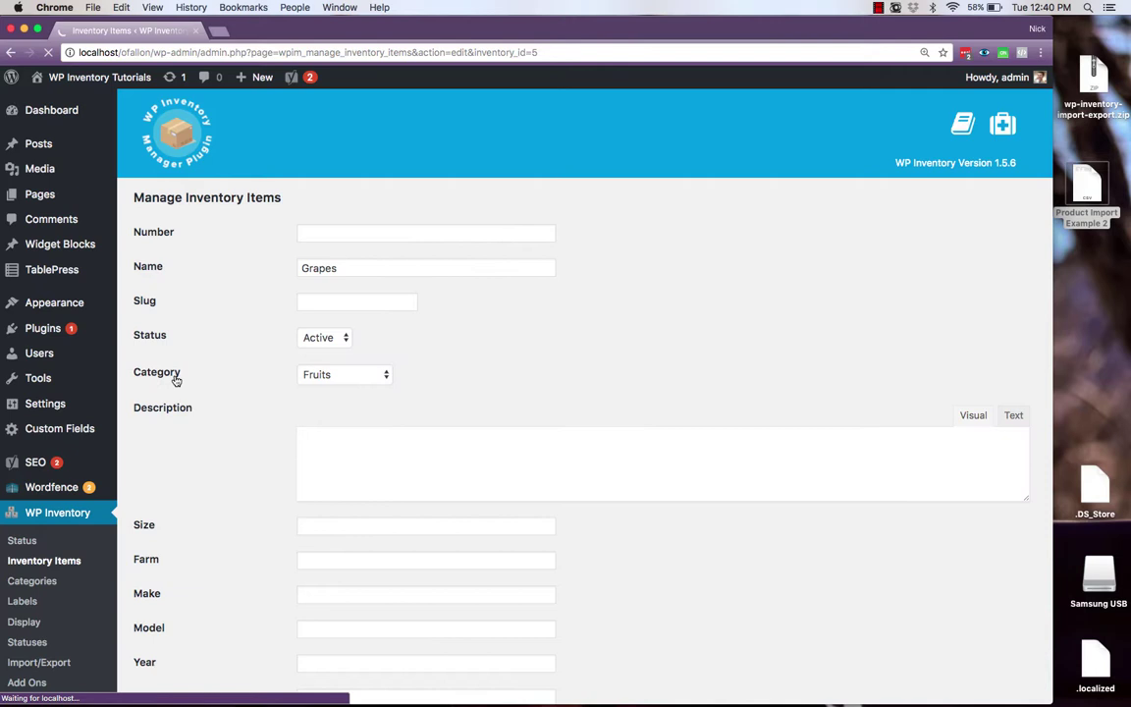
scroll(459, 347, "down", 5)
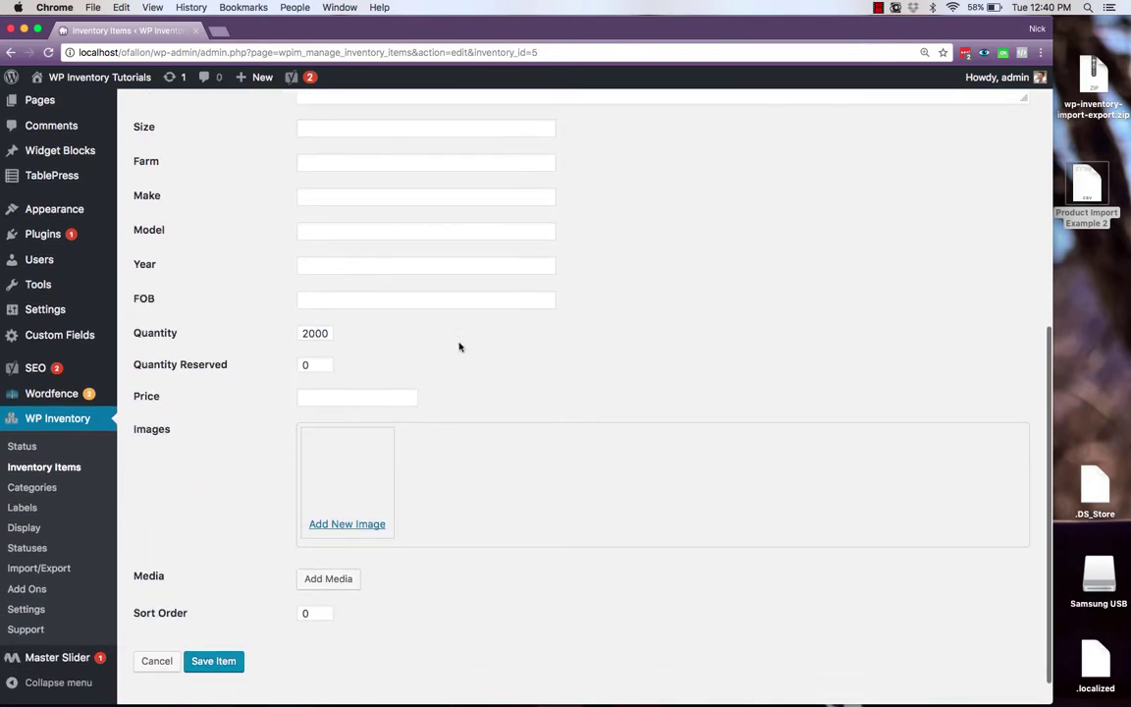
left_click(354, 525)
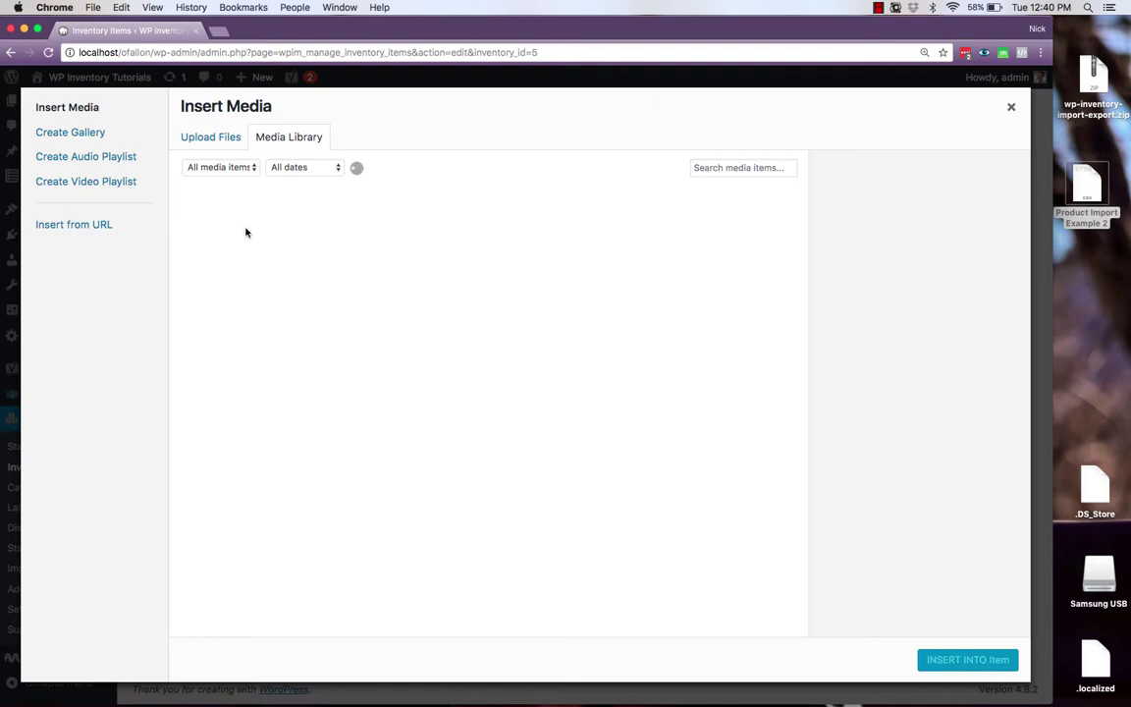
left_click(216, 210)
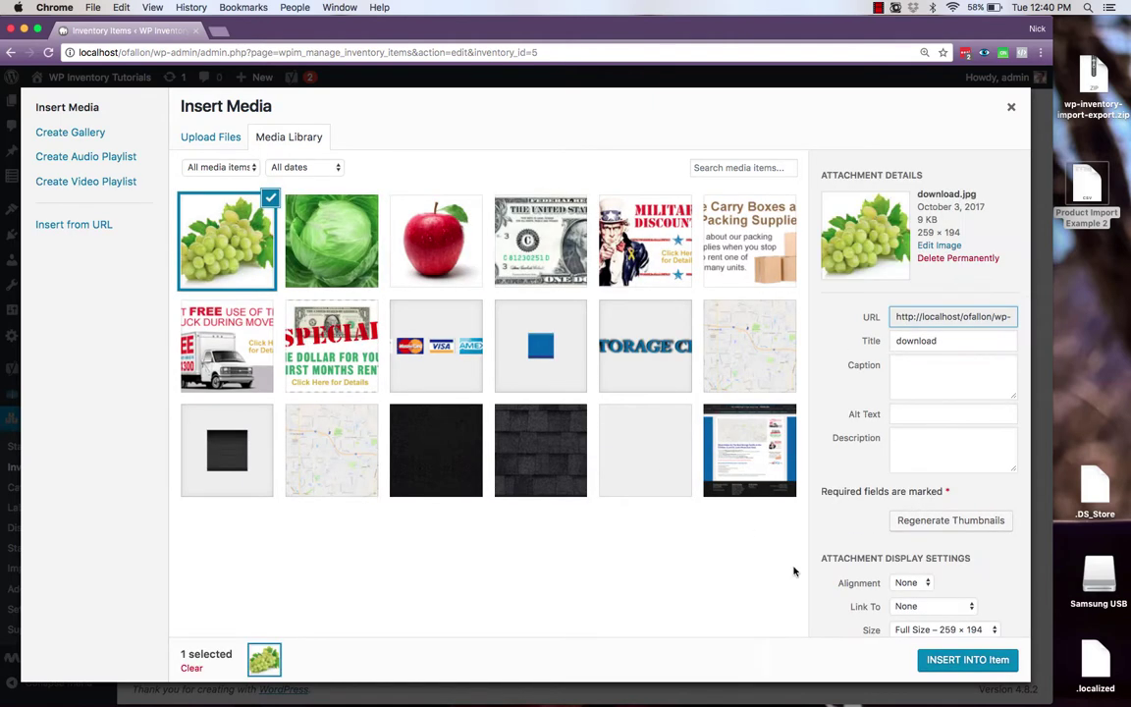
left_click(967, 660)
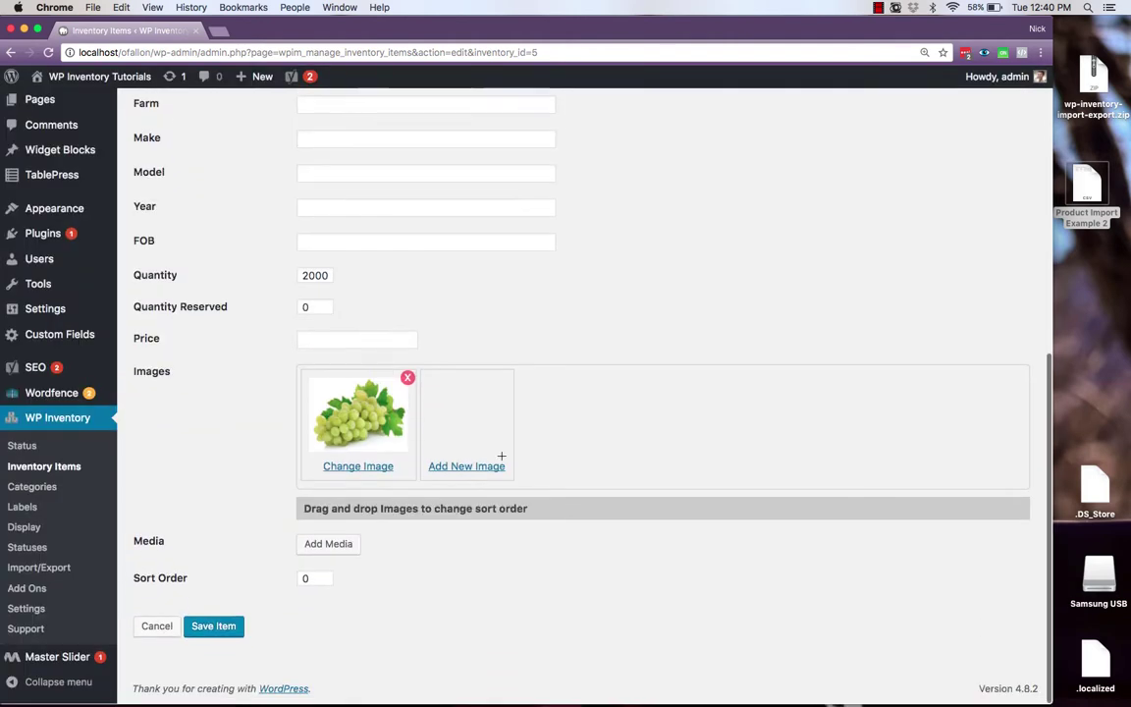
left_click(205, 631)
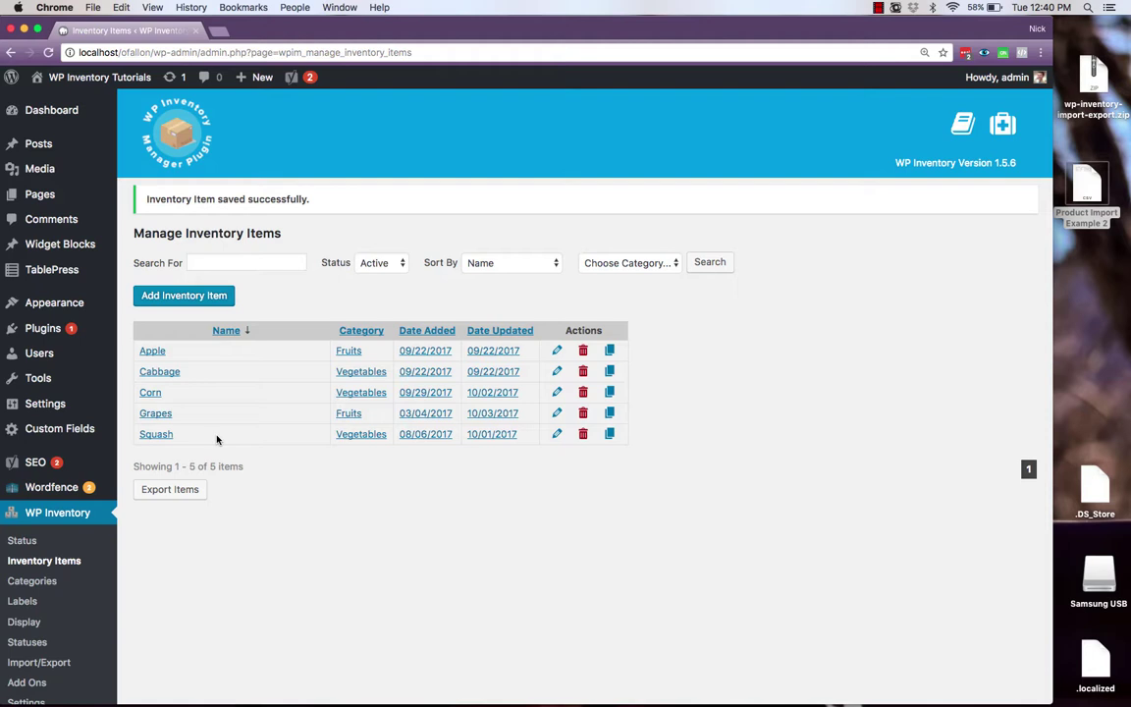
- Go to the WP Inventory export options and open the inventory items list for a partial export
scroll(217, 439, "down", 2)
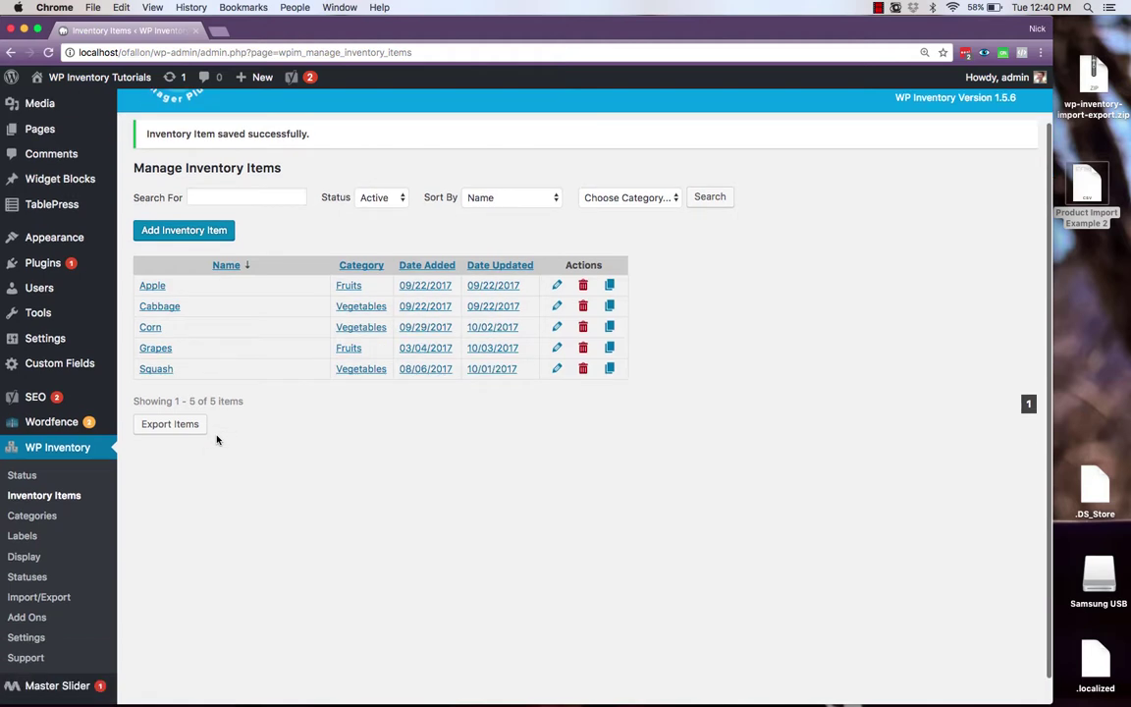
left_click(39, 598)
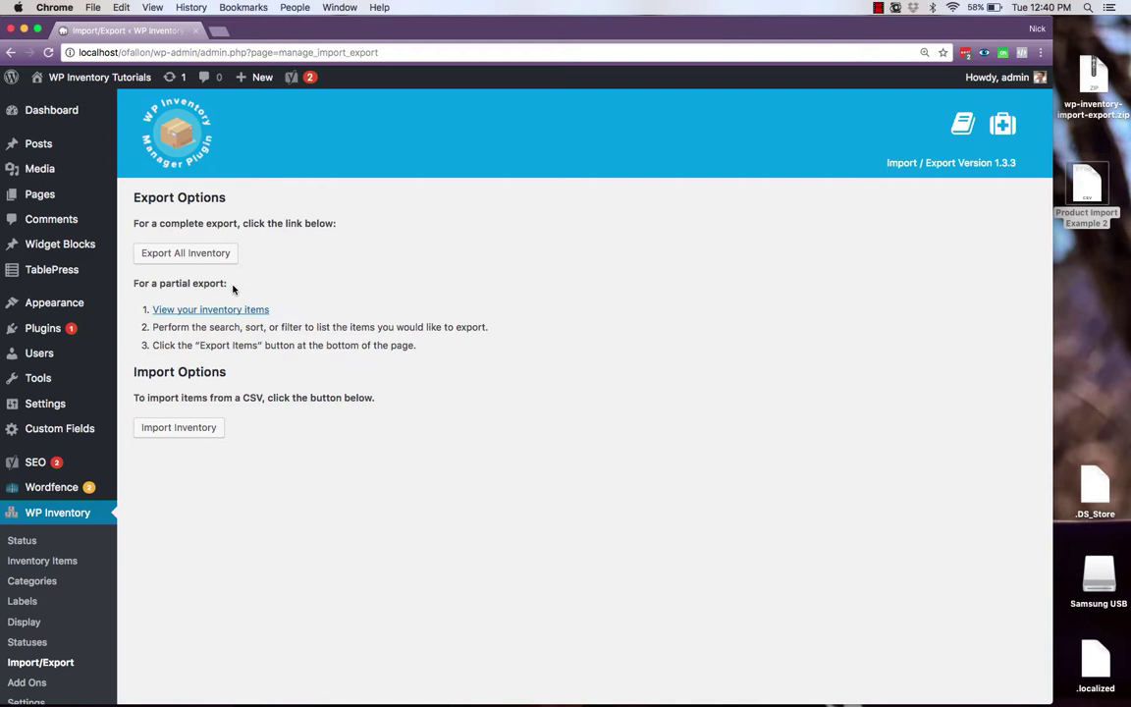
scroll(232, 288, "down", 1)
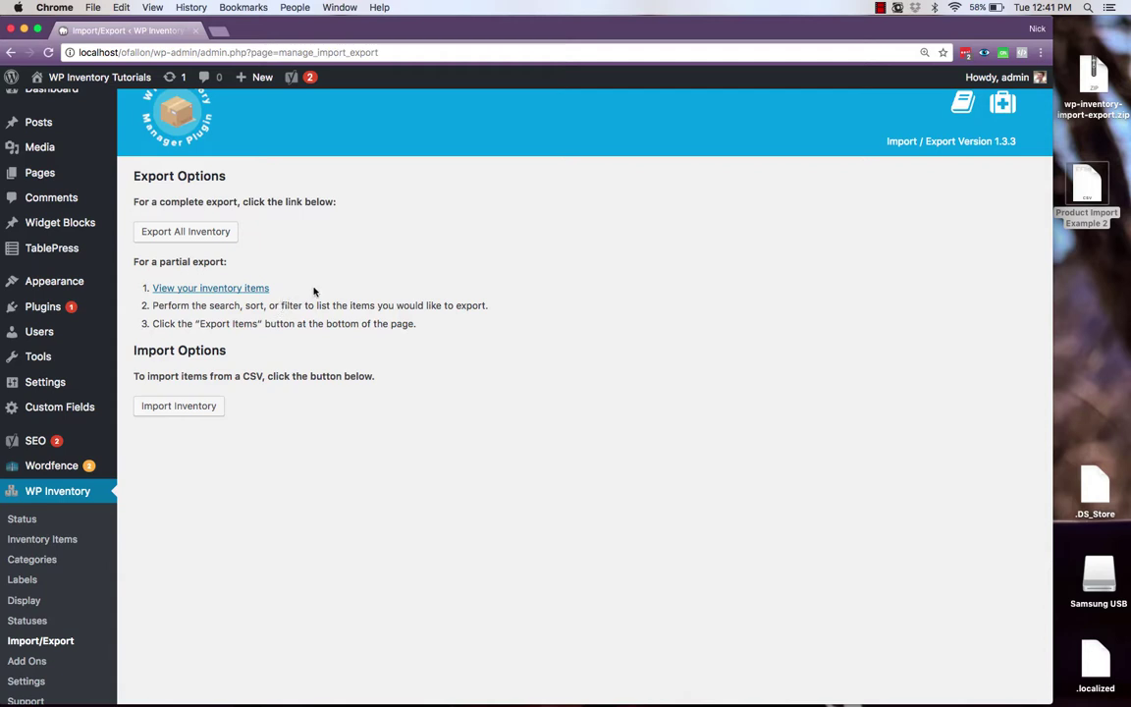
left_click(248, 286)
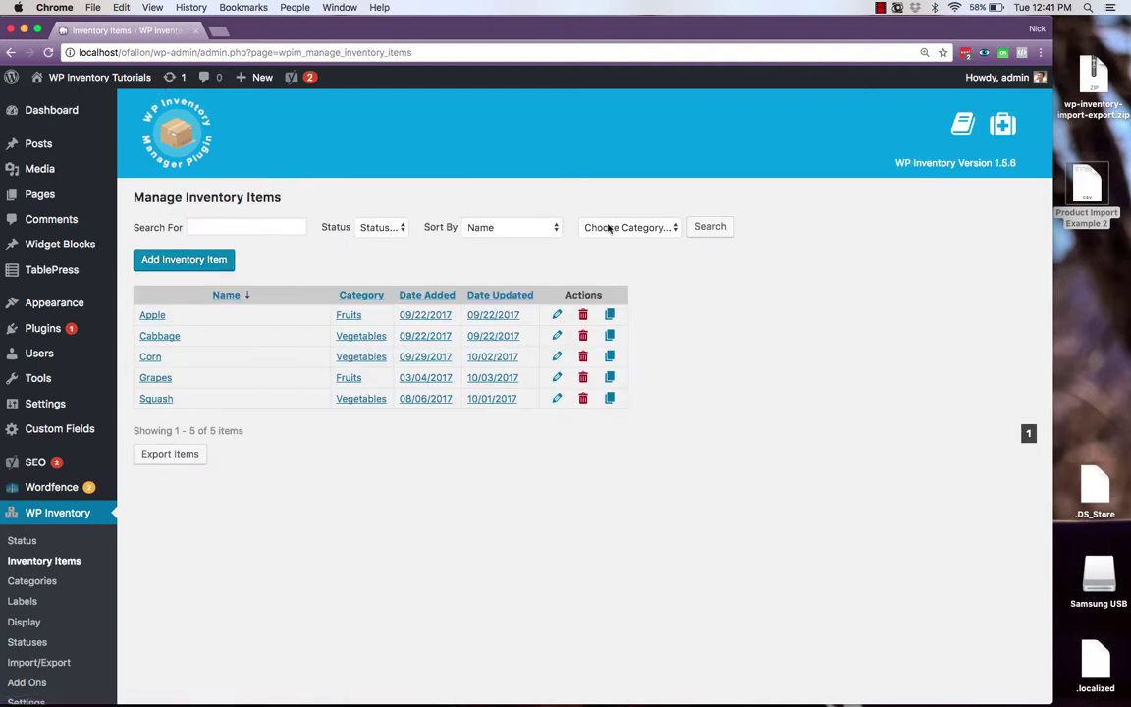
- Filter the inventory items by the Vegetables category and export them to the Desktop as wpinventory_export-2017-10-03
left_click(609, 227)
left_click(619, 254)
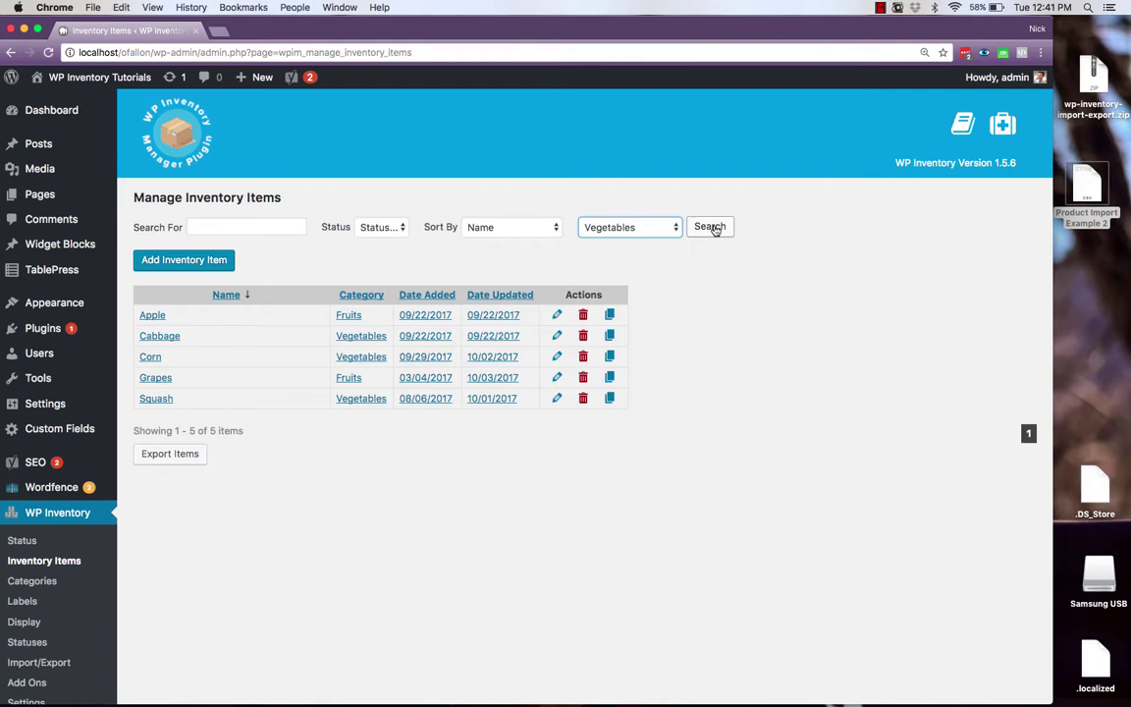
left_click(711, 227)
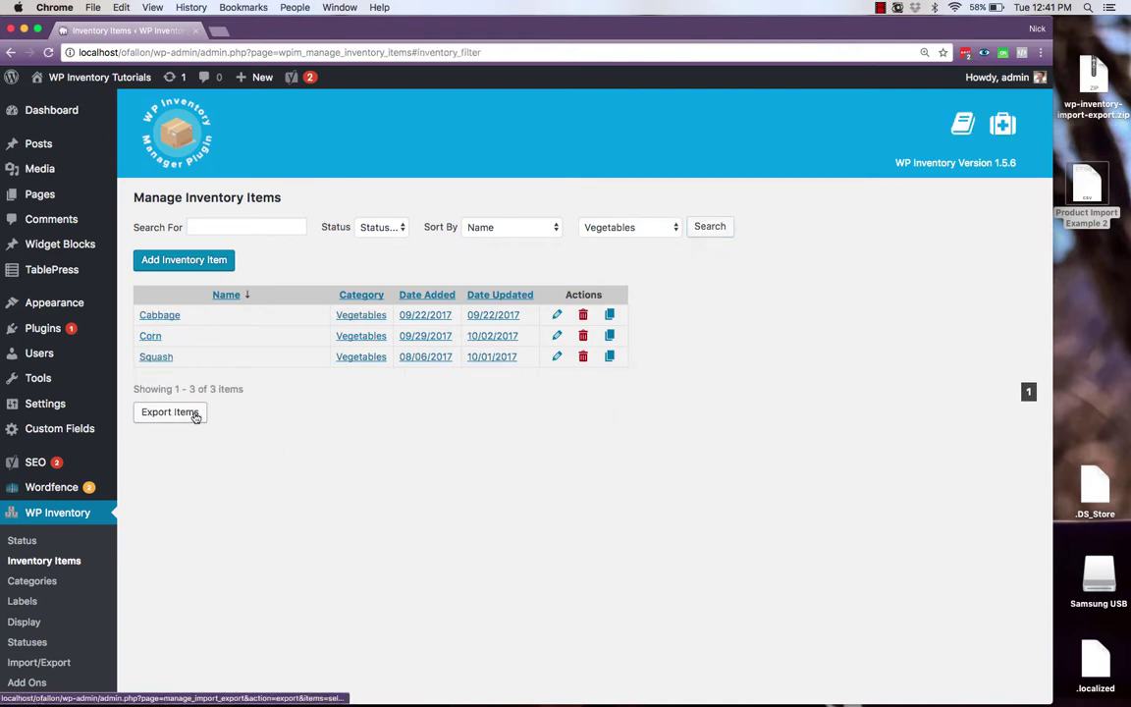
left_click(195, 416)
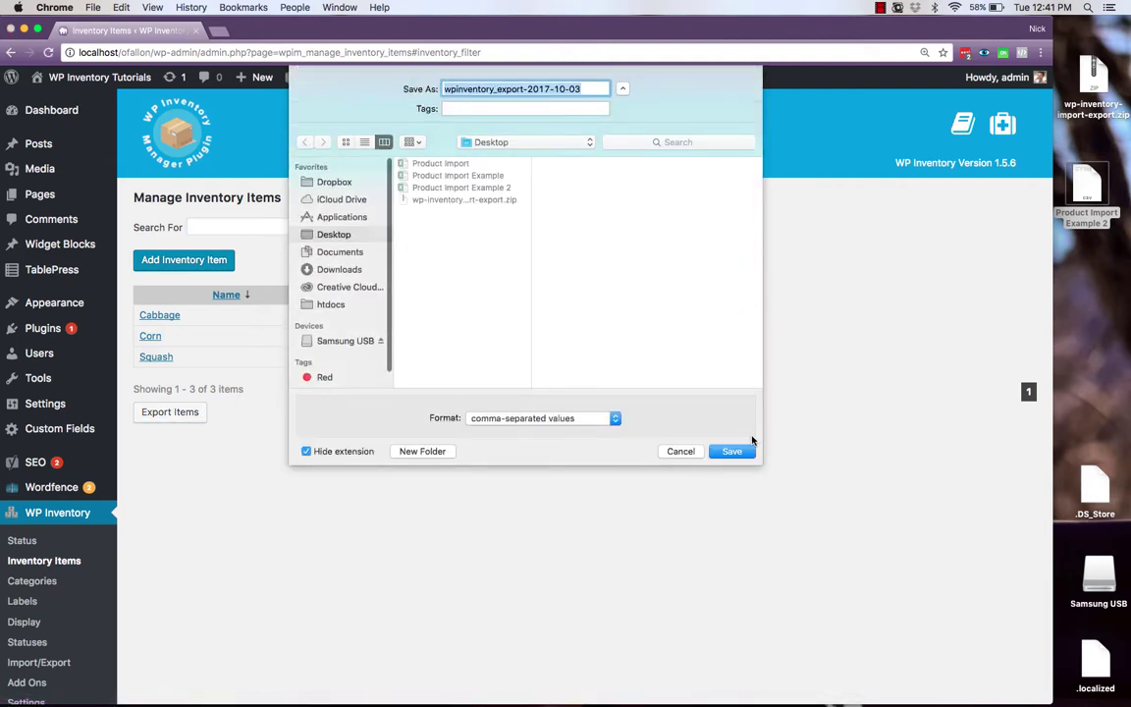
left_click(732, 451)
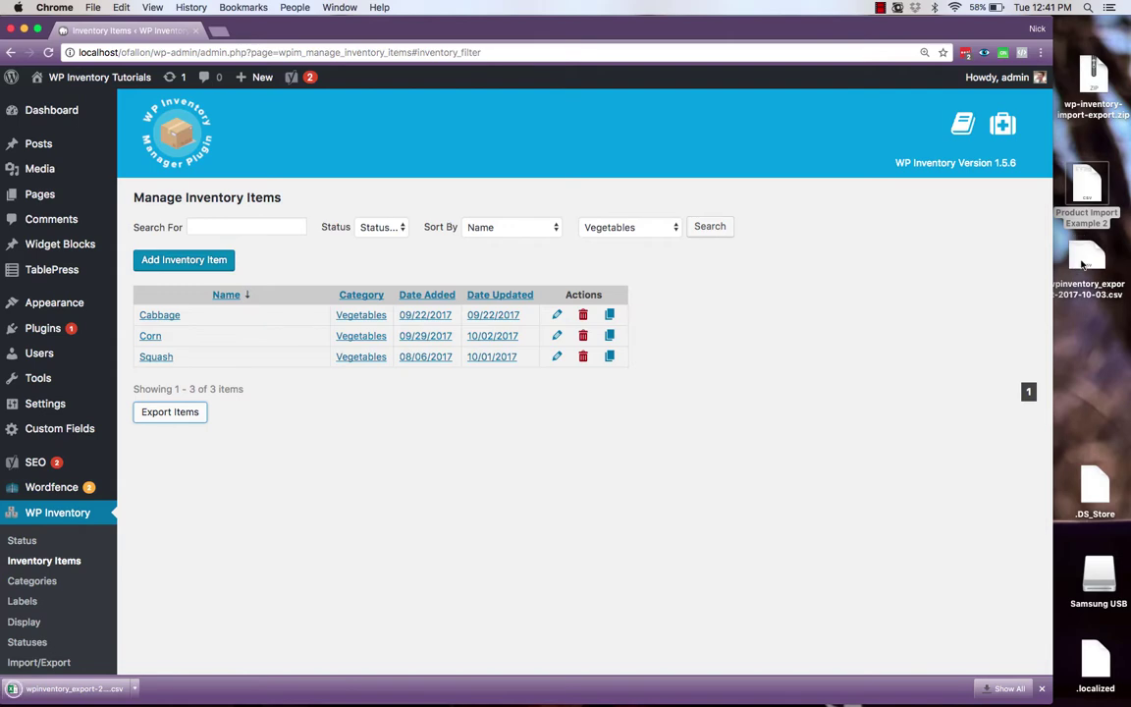
- Open the exported wpinventory_export-2017-10-03.csv from the desktop in Excel and examine its columns
double_click(1085, 261)
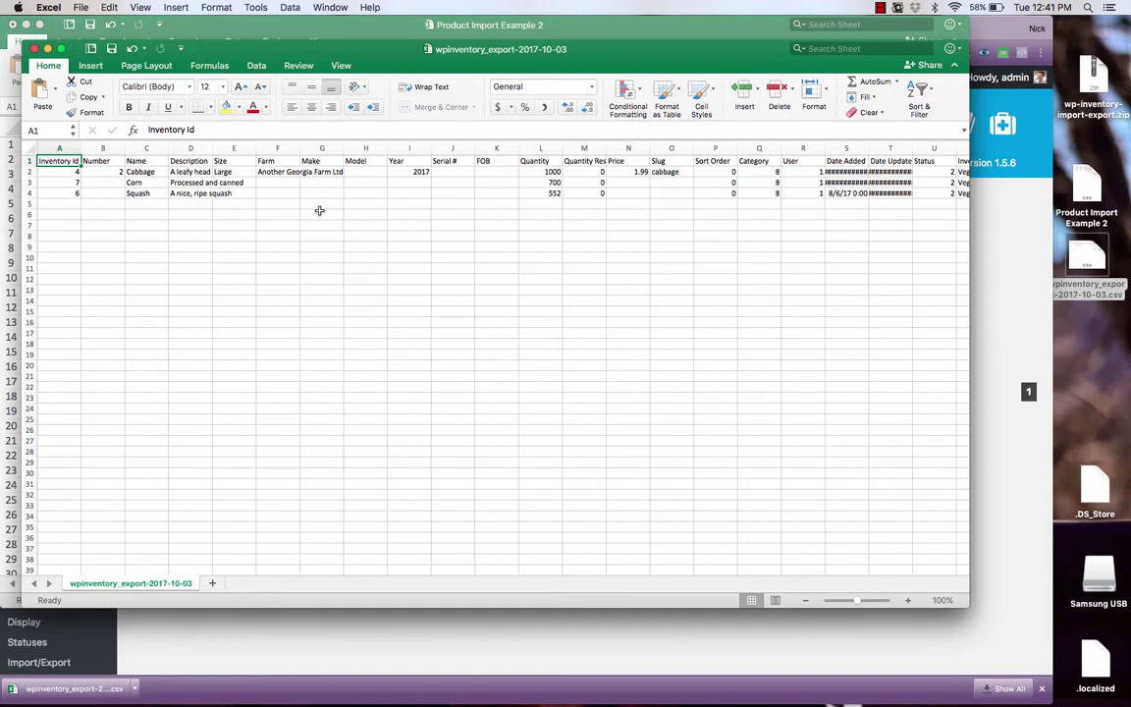
scroll(319, 210, "right", 5)
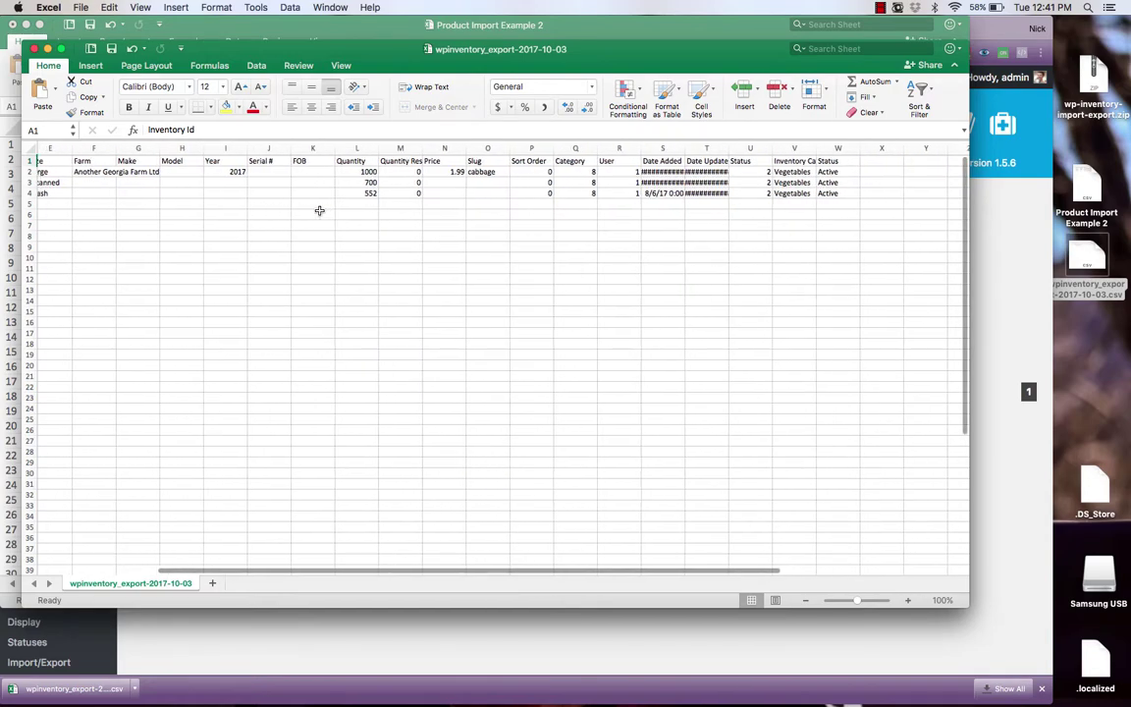
scroll(319, 210, "down", 1)
scroll(319, 210, "left", 5)
scroll(319, 210, "up", 2)
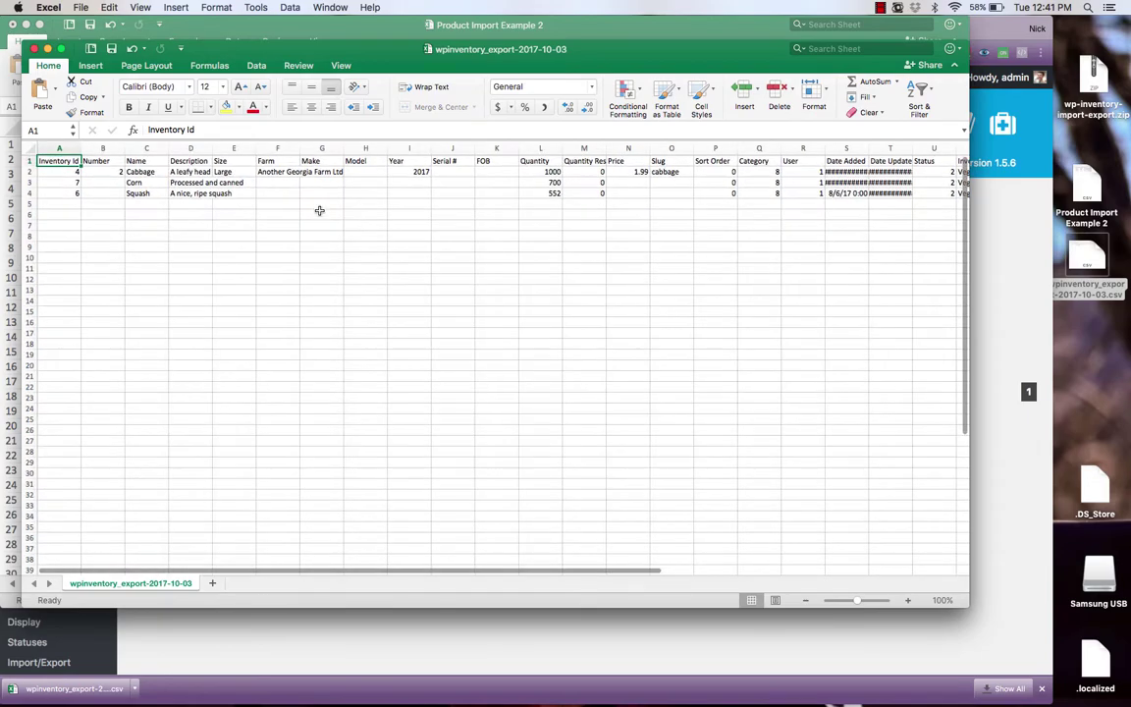